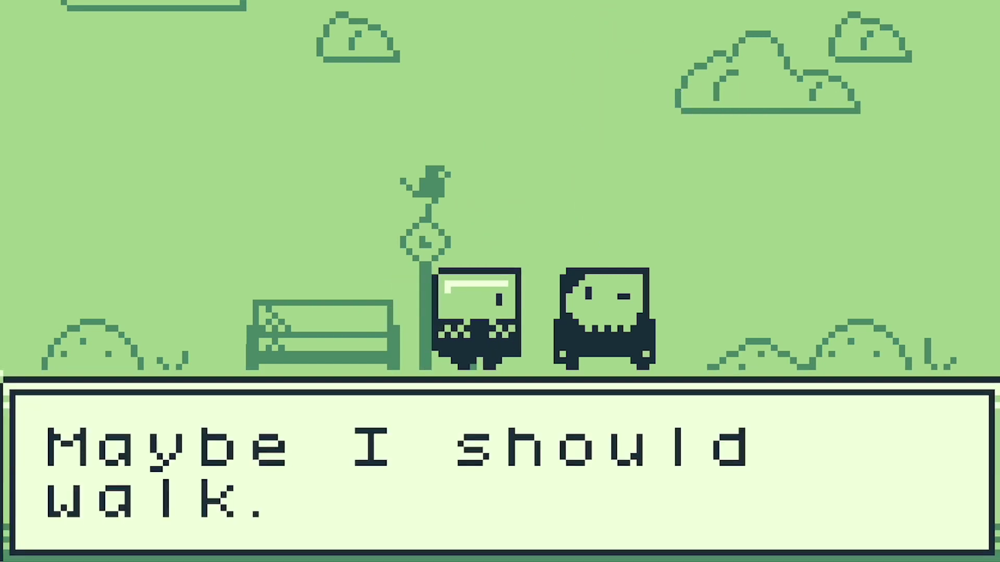
Playtest the game: talk to the NPC and walk between the BusStop and ArrowSign scenes.
key(z)
key(z)
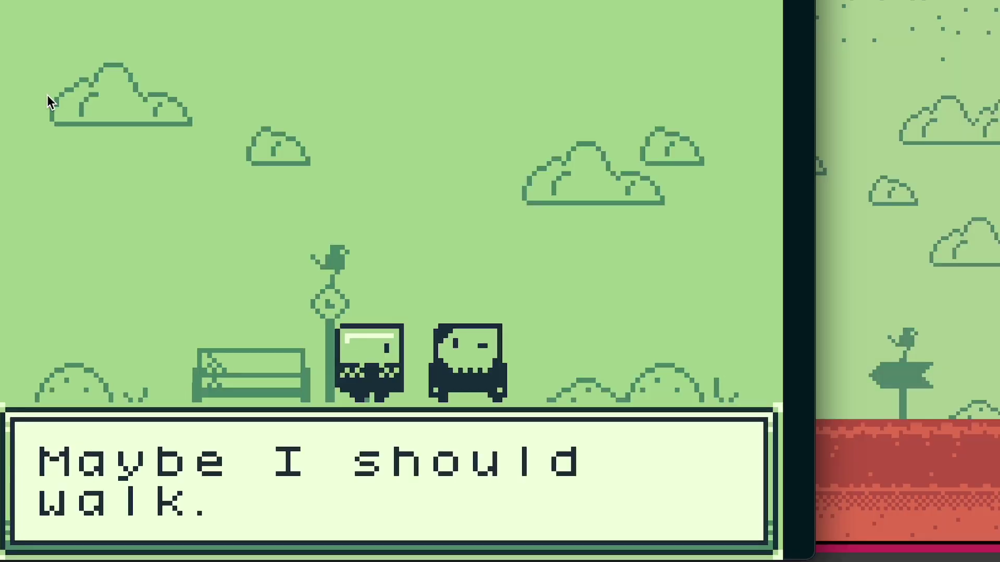
key(z)
key(z)
key(z)
key(Right)
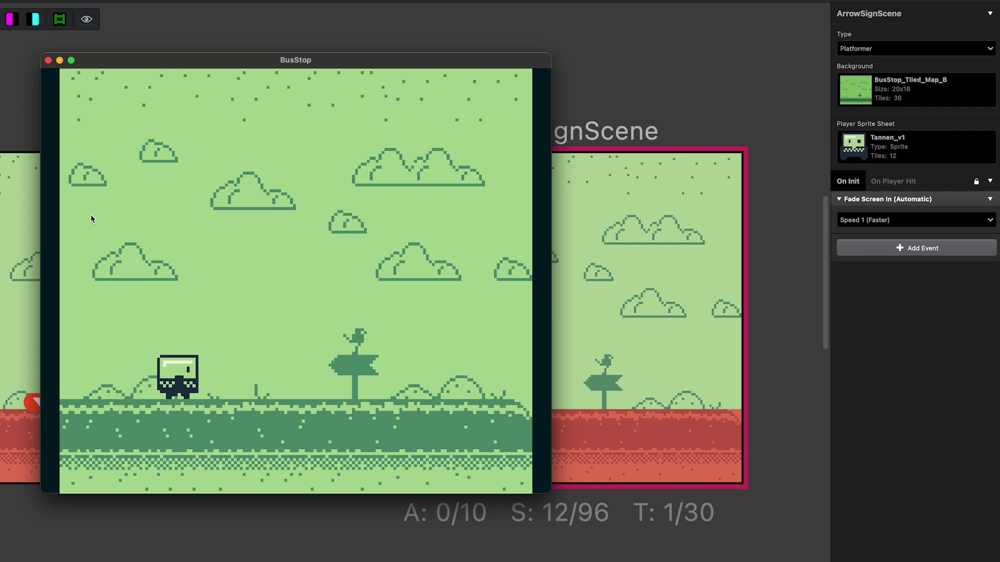
key(Left)
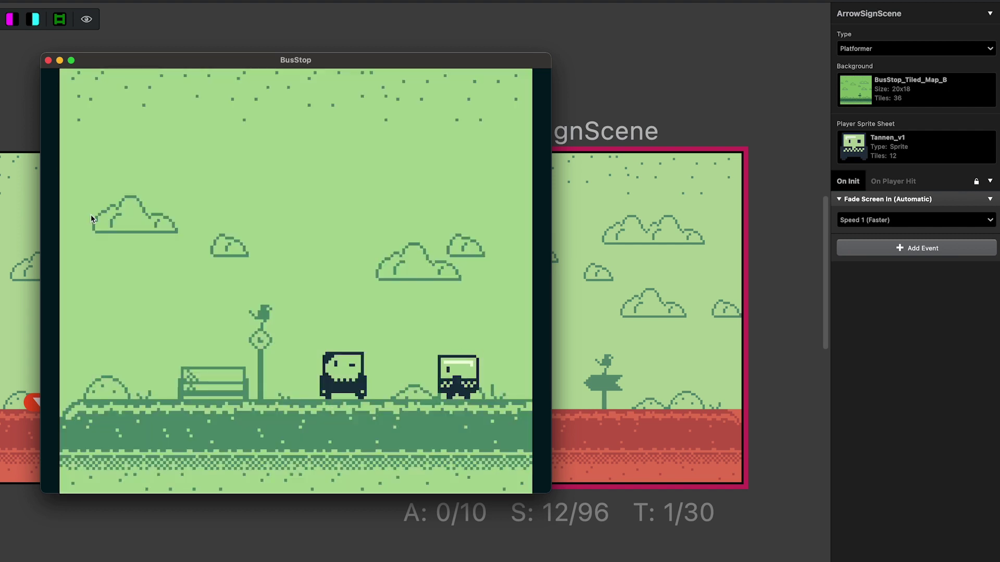
key(Right)
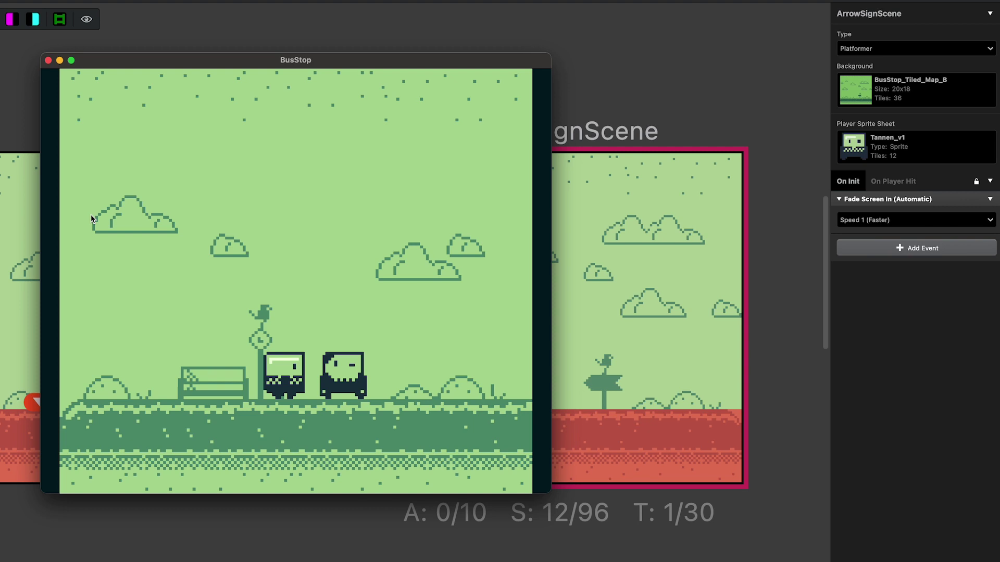
key(Right)
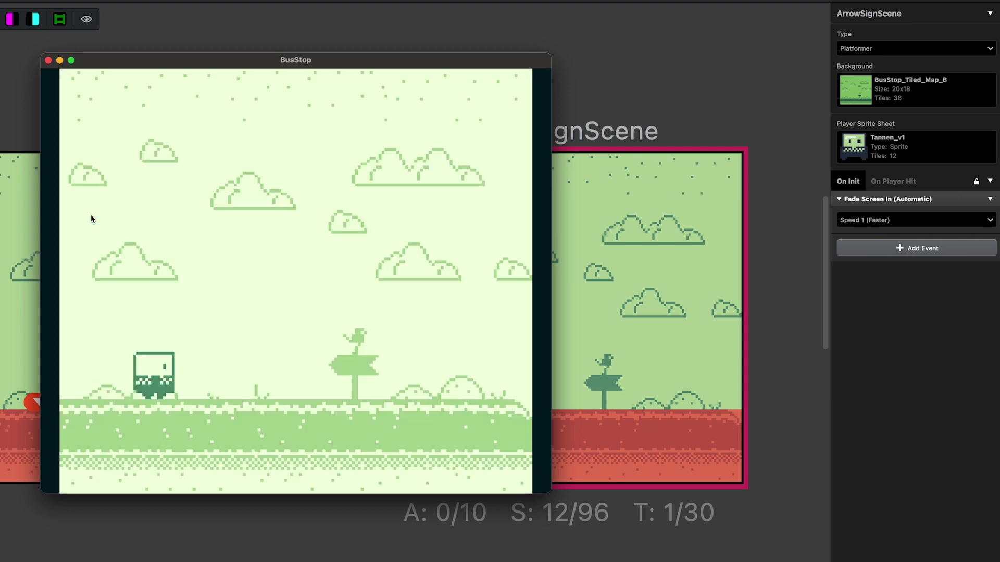
key(Left)
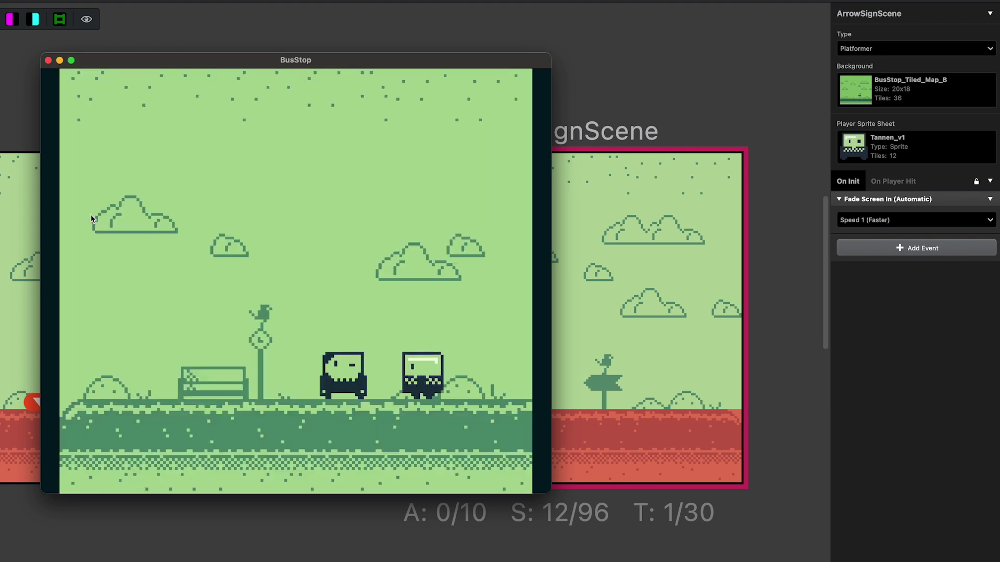
key(Left)
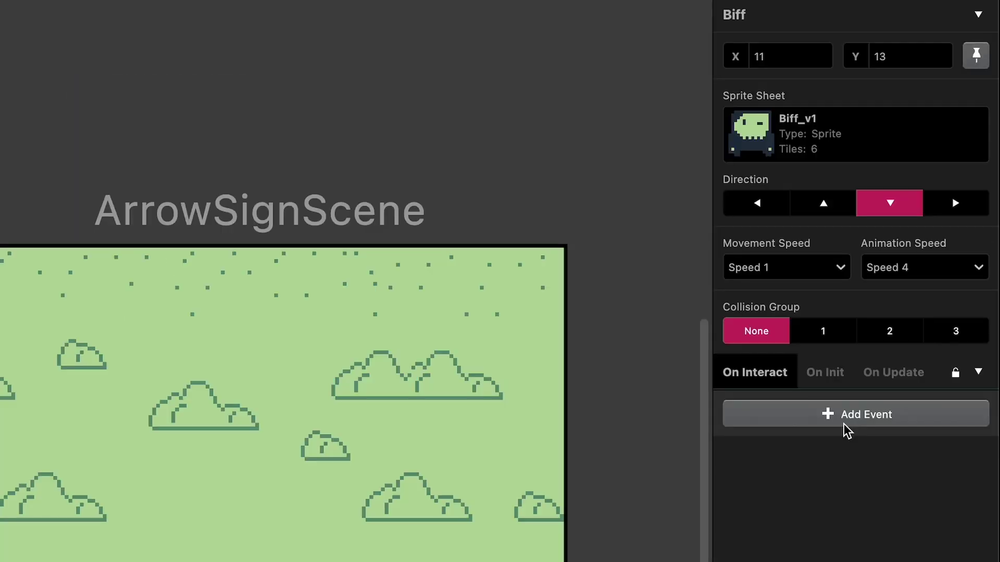
Add an If Variable Is 'True' condition to Biff's On Interact script by searching 'if'.
click(844, 421)
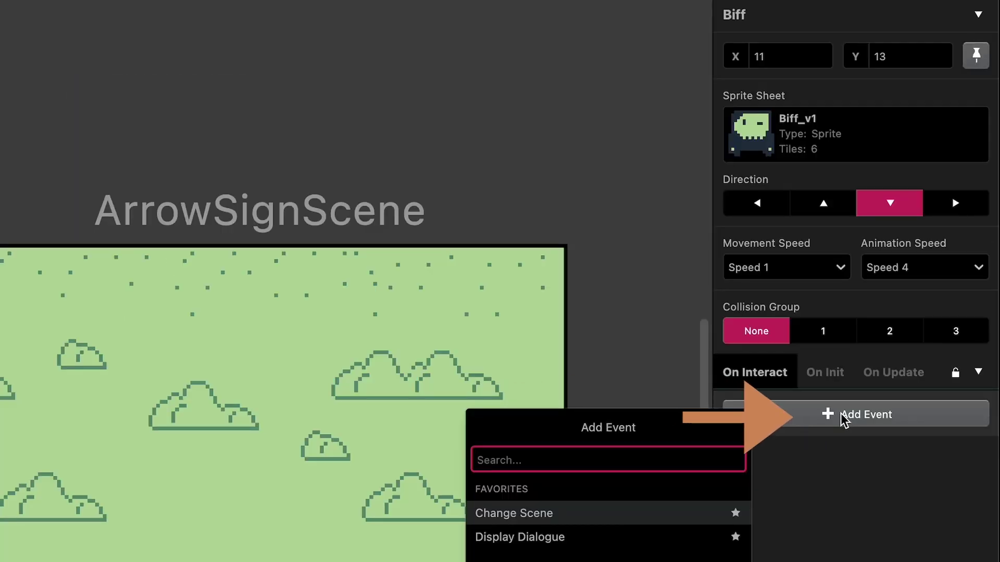
text(if)
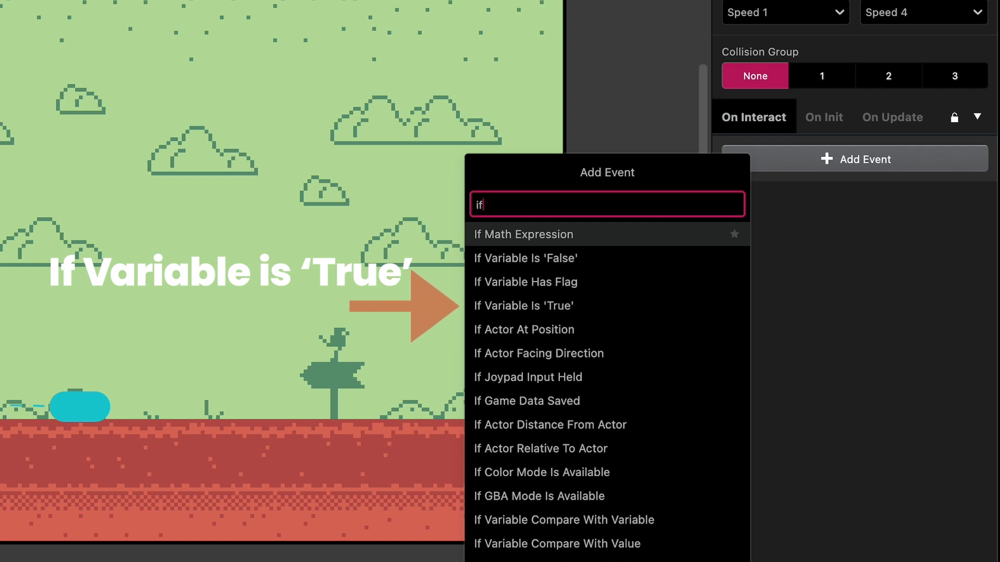
key(Down)
key(Down)
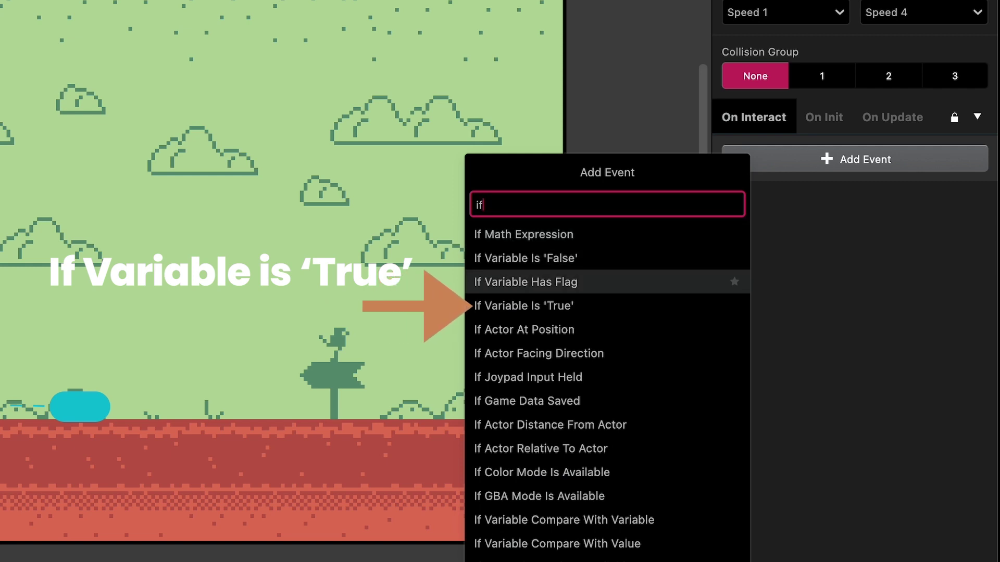
key(Down)
key(Return)
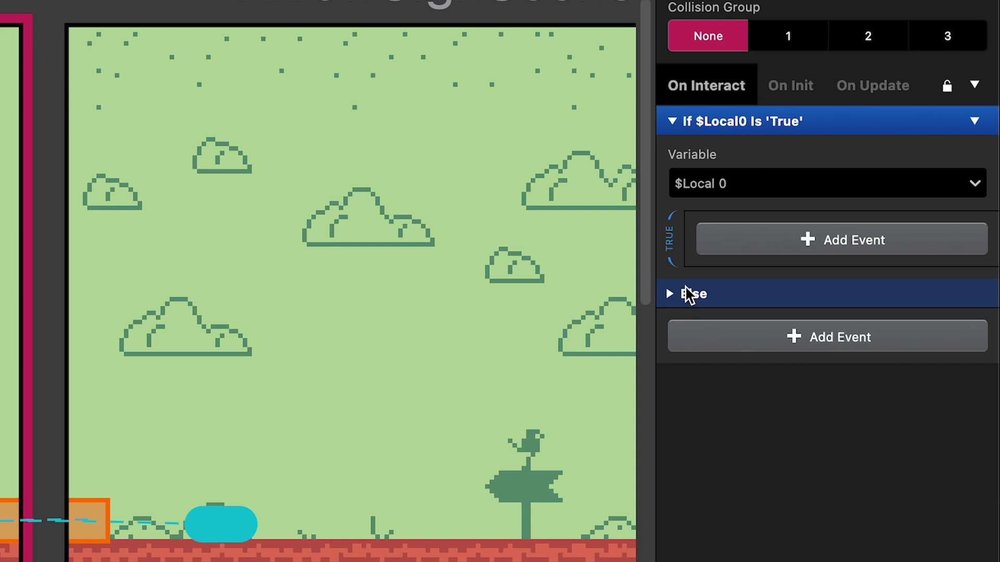
Expand the condition's Else branch and rename its variable from $Local0 to $hasTalked.
click(670, 294)
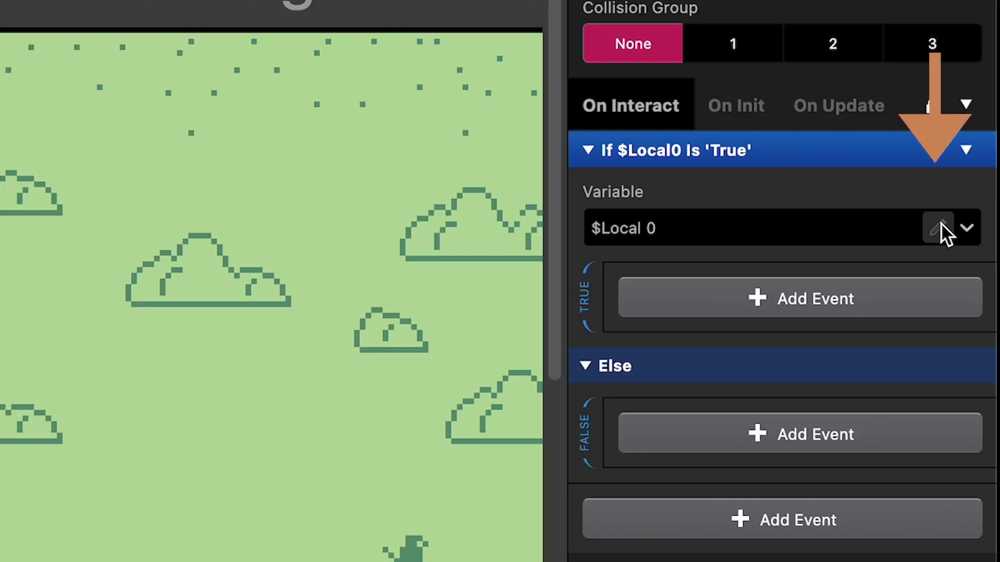
click(974, 232)
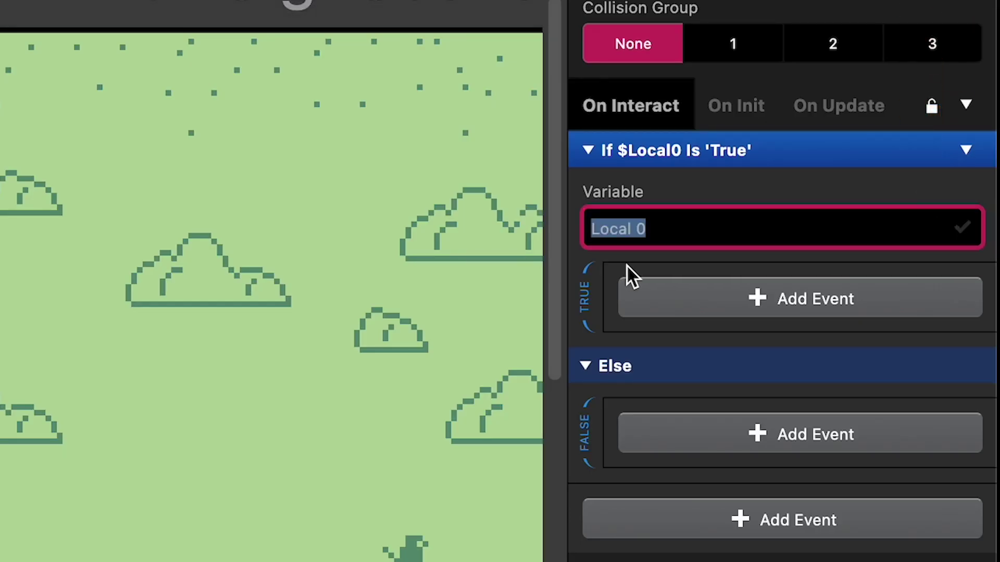
text(hast)
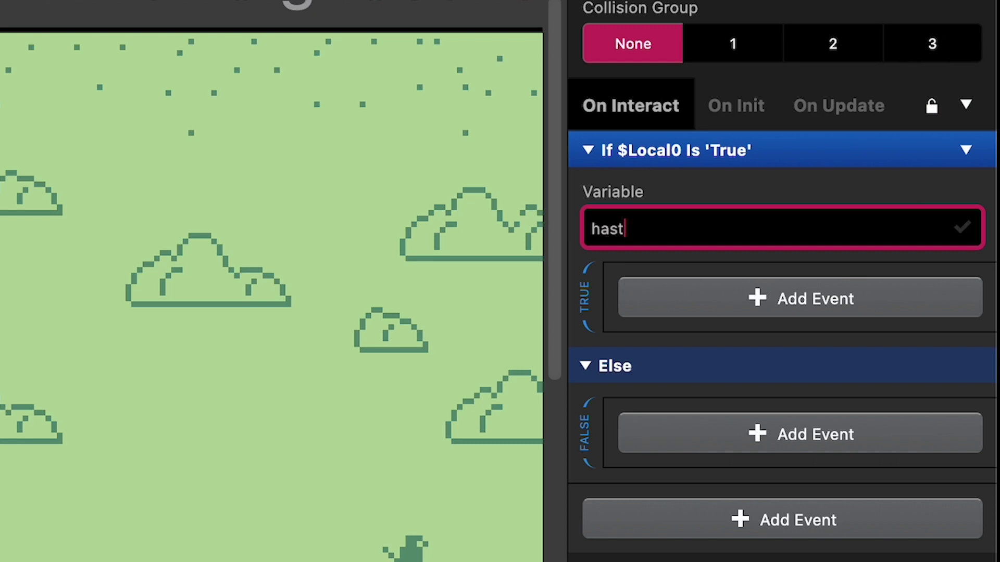
text(alked)
key(Return)
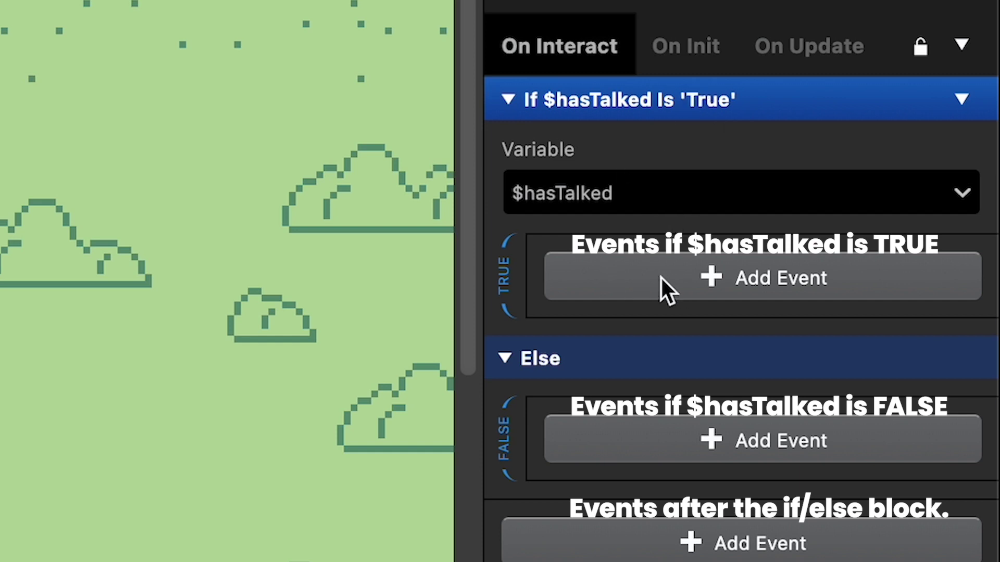
click(689, 276)
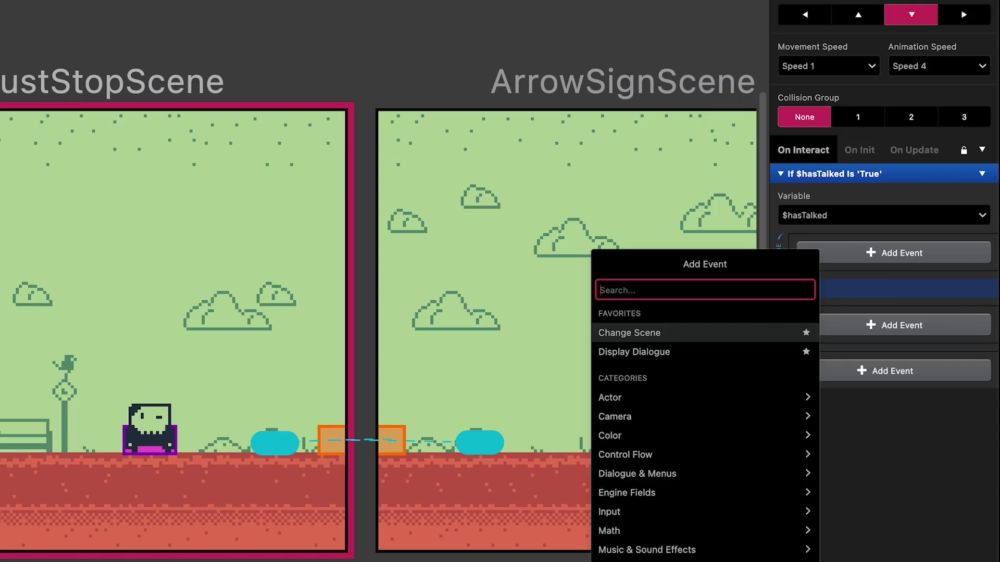
Add a Display Dialogue event to the TRUE branch reading "Maybe I'll walk.".
text(dis)
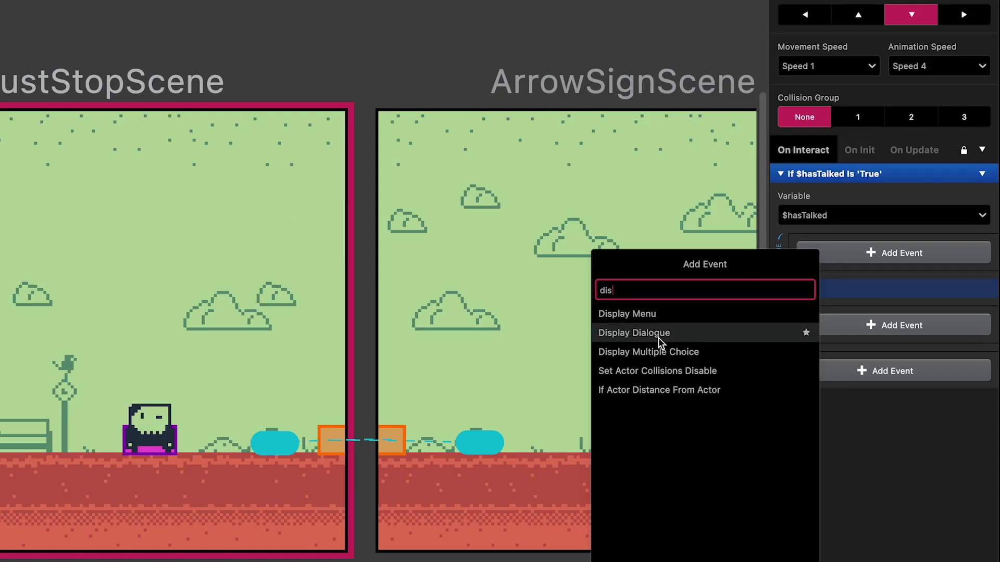
click(661, 337)
click(837, 288)
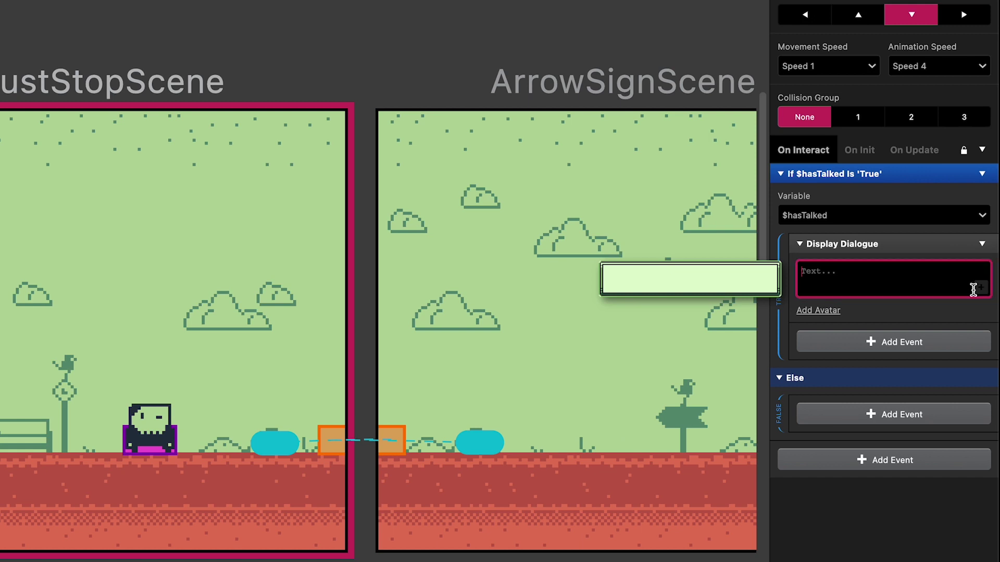
text(Maybe I'll walk.)
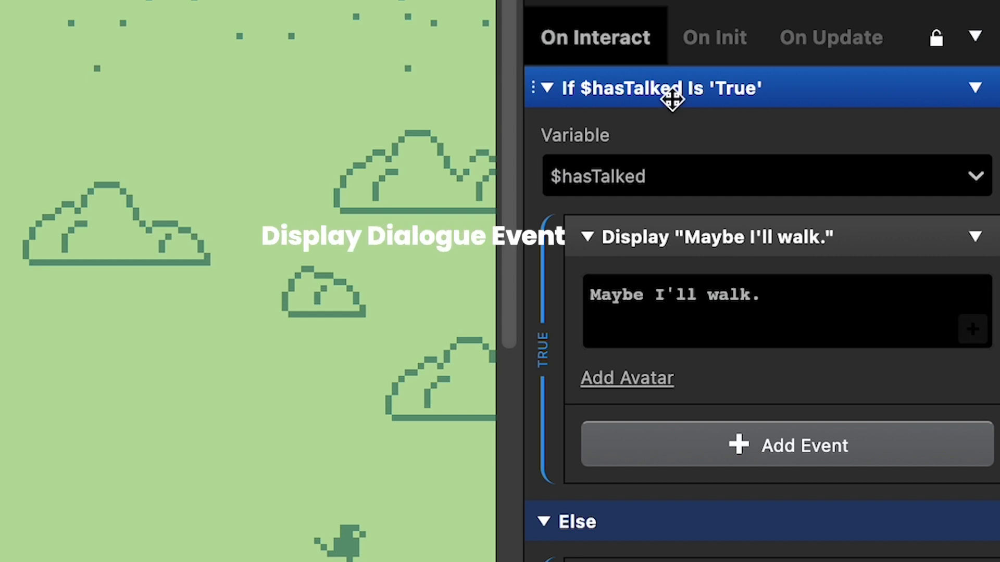
click(694, 313)
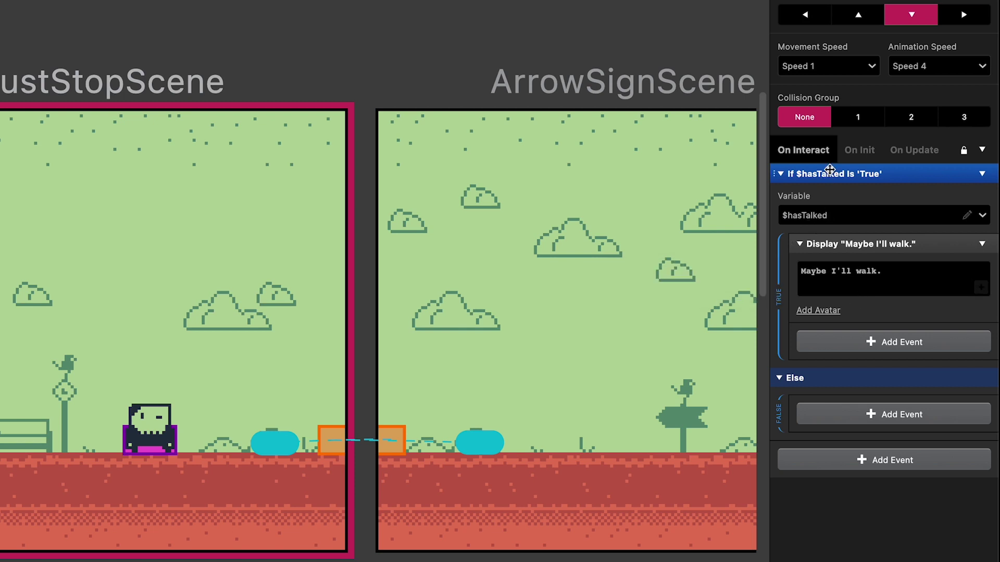
Give the Else branch a two-box dialogue: "The bus is late..." followed by "again.".
click(920, 421)
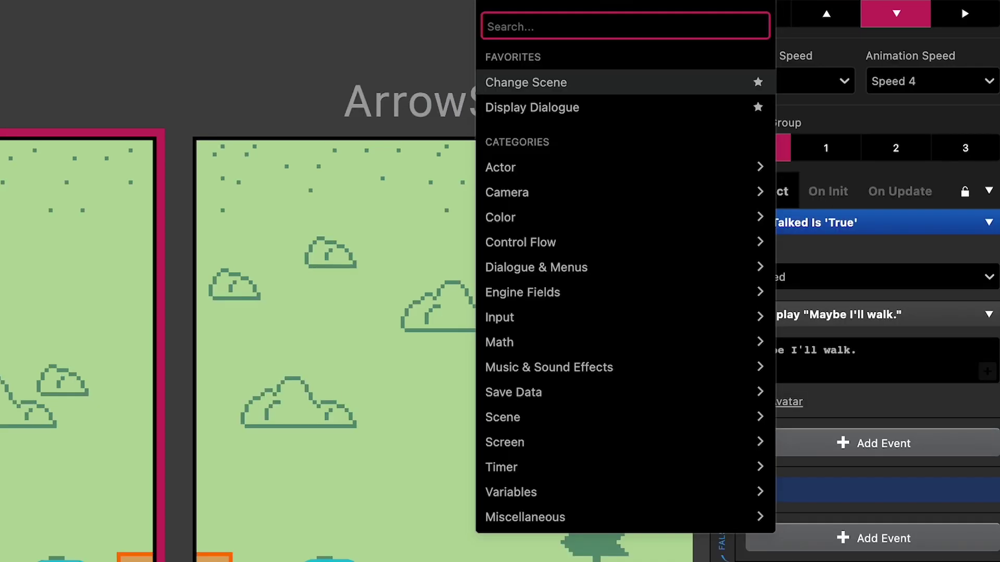
text(dispk)
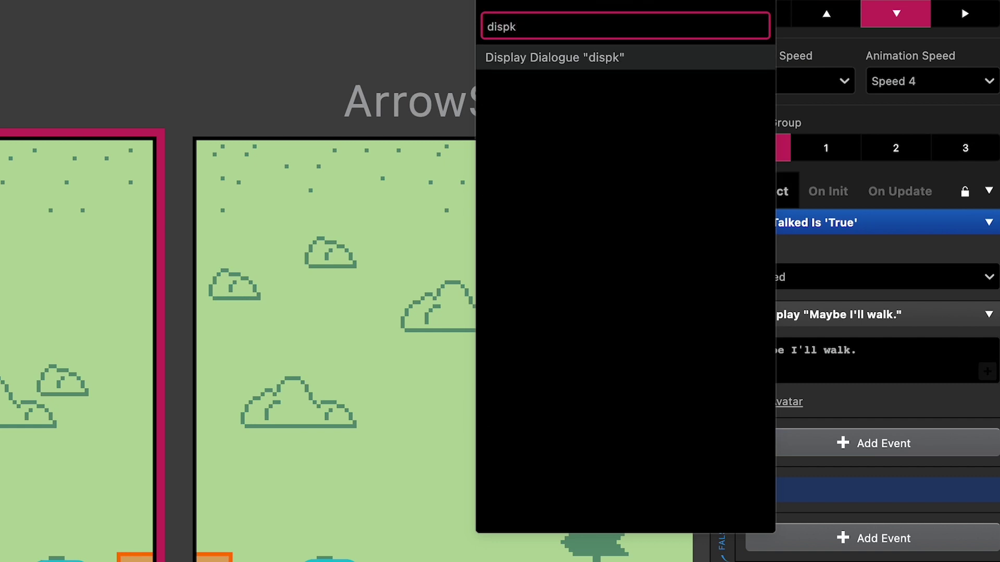
key(BackSpace)
key(BackSpace)
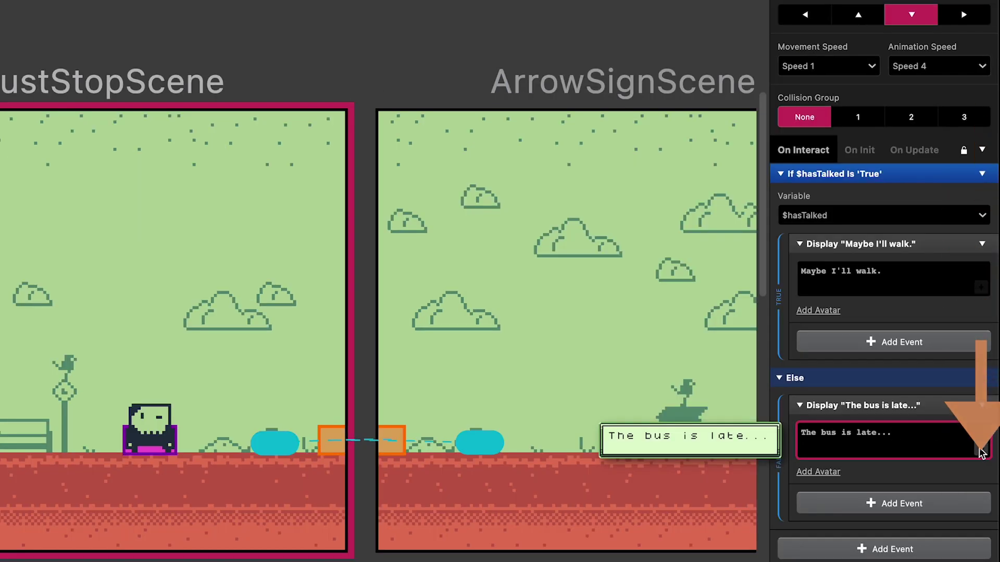
click(980, 447)
click(928, 472)
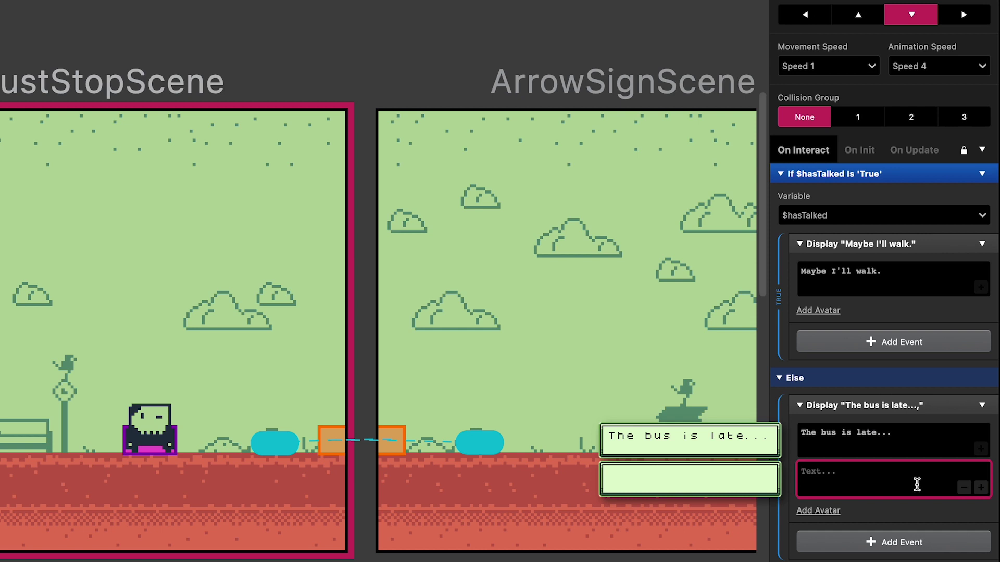
text(aga)
text(in.)
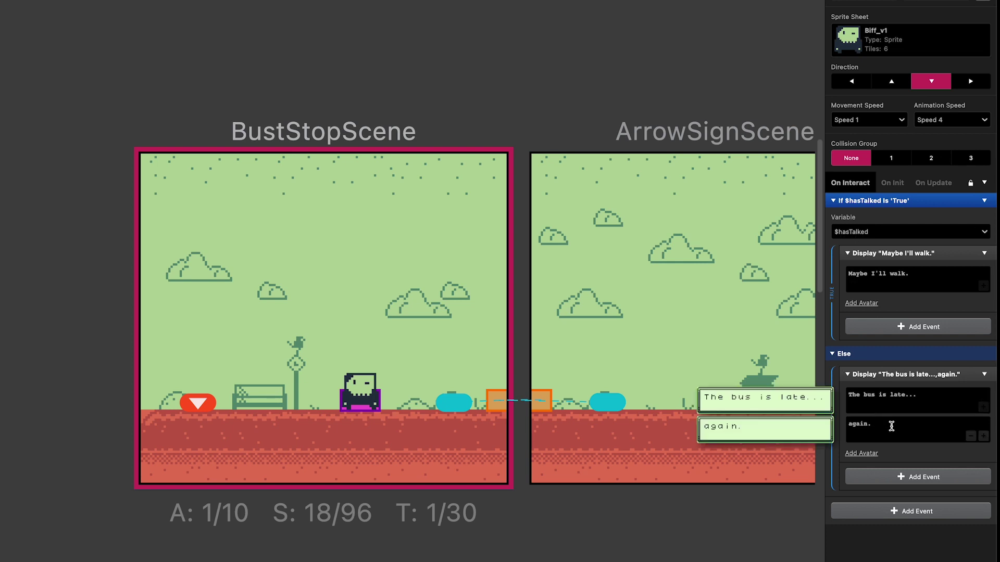
click(919, 478)
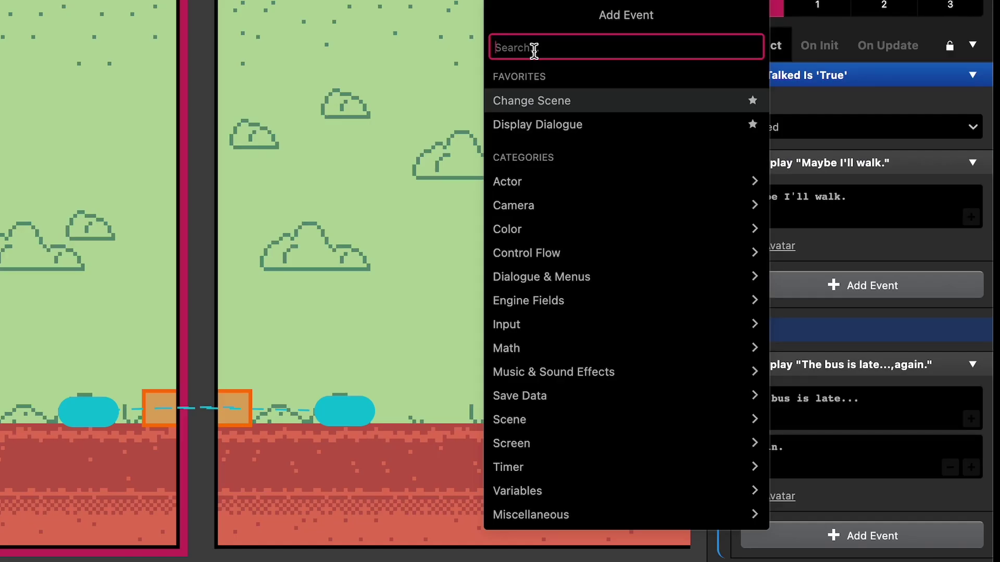
Add a Variable Set To 'True' event for $hasTalked after the Else branch's dialogue.
text(set)
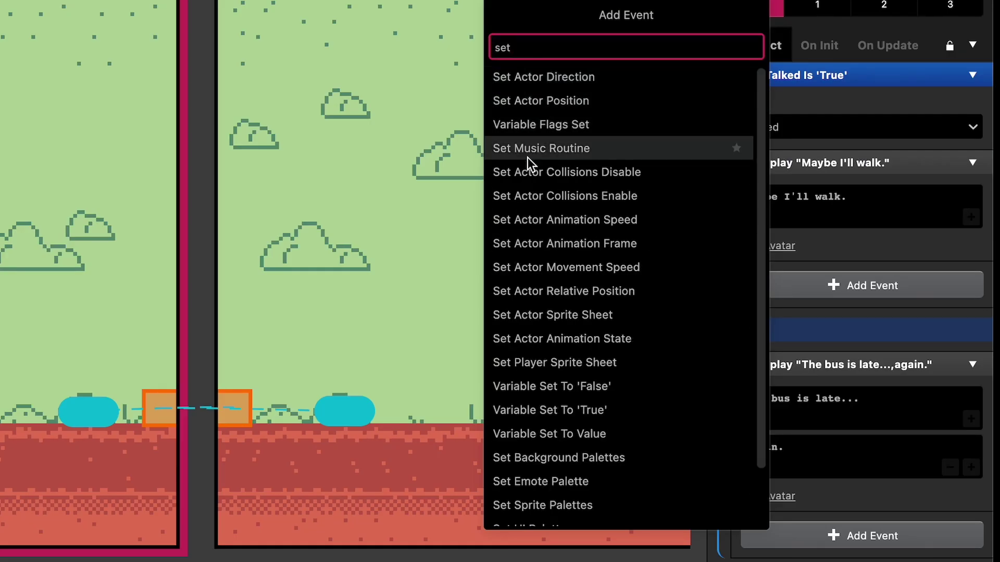
click(550, 410)
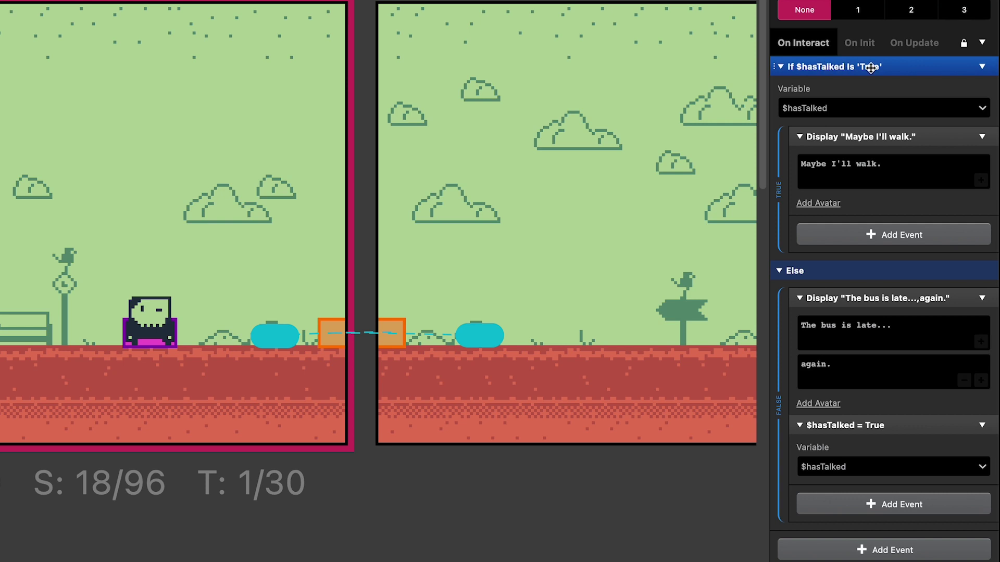
mouse_move(826, 301)
mouse_move(857, 167)
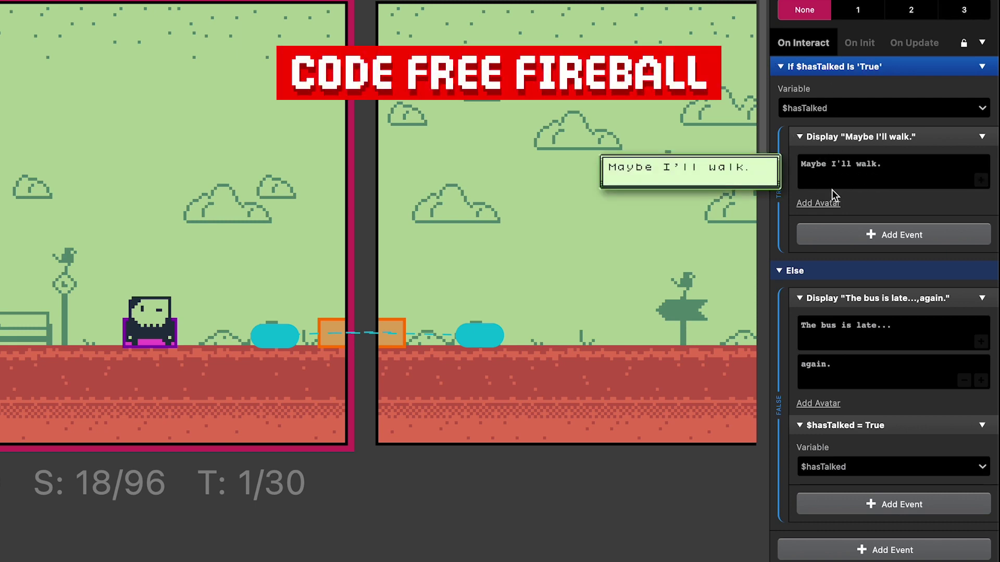